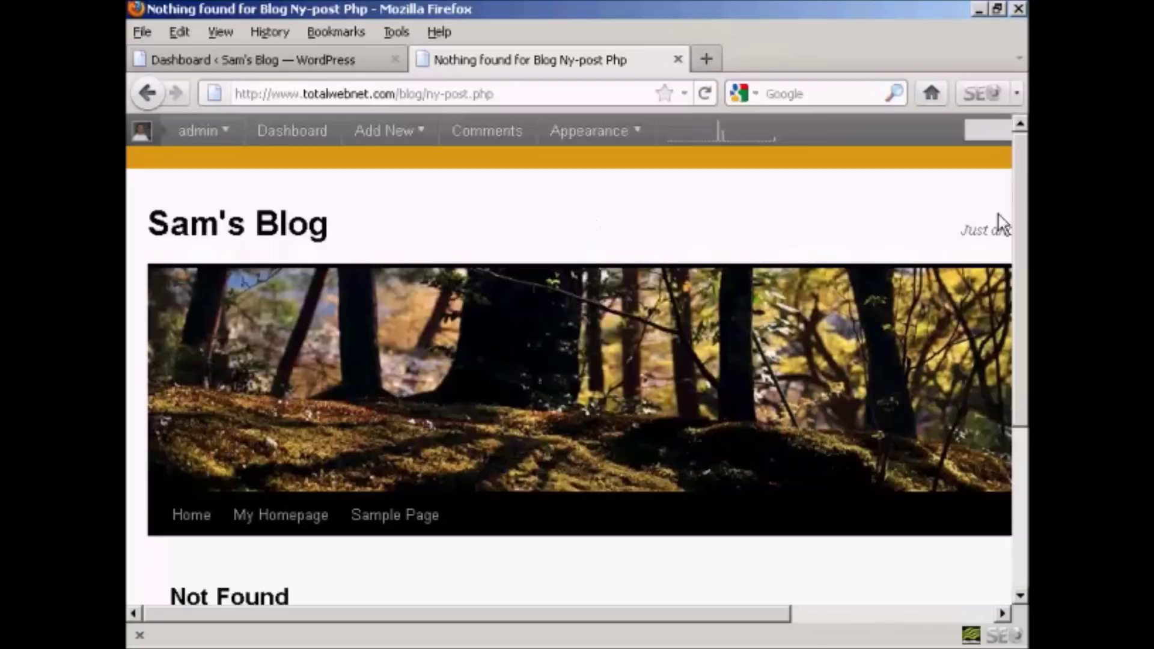
Step: Return to the WordPress dashboard and open the Appearance themes page
{"action": "scroll", "coordinate": [1021, 258], "scroll_direction": "down", "scroll_amount": 1}
{"action": "scroll", "coordinate": [1020, 270], "scroll_direction": "down", "scroll_amount": 2}
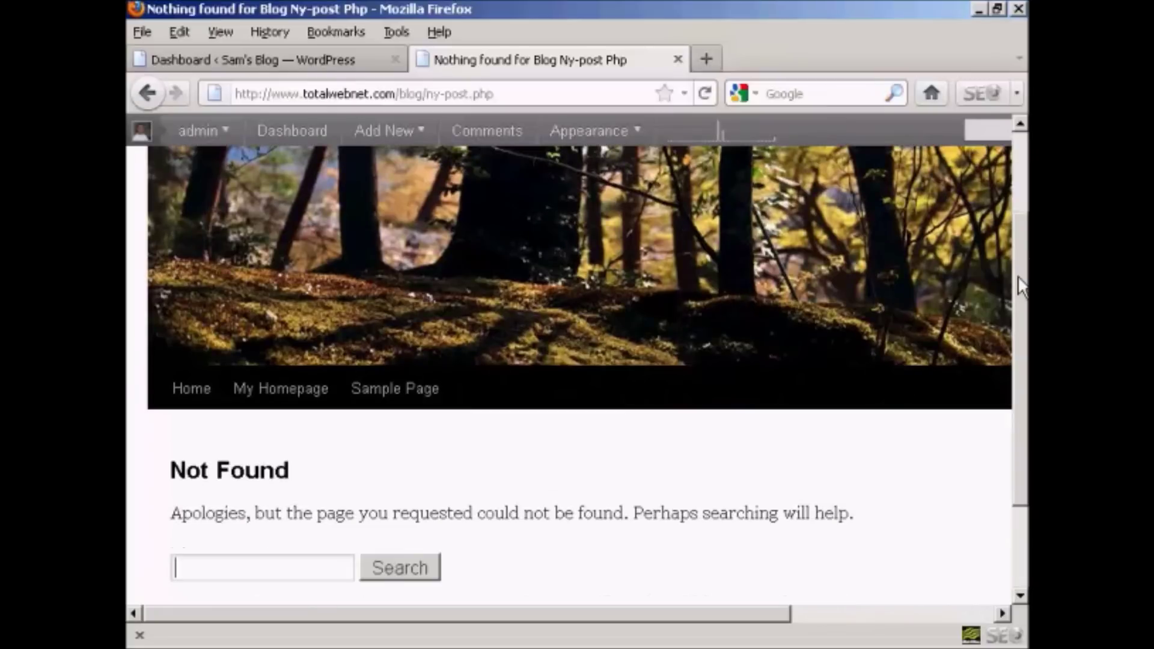
{"action": "scroll", "coordinate": [1019, 289], "scroll_direction": "down", "scroll_amount": 1}
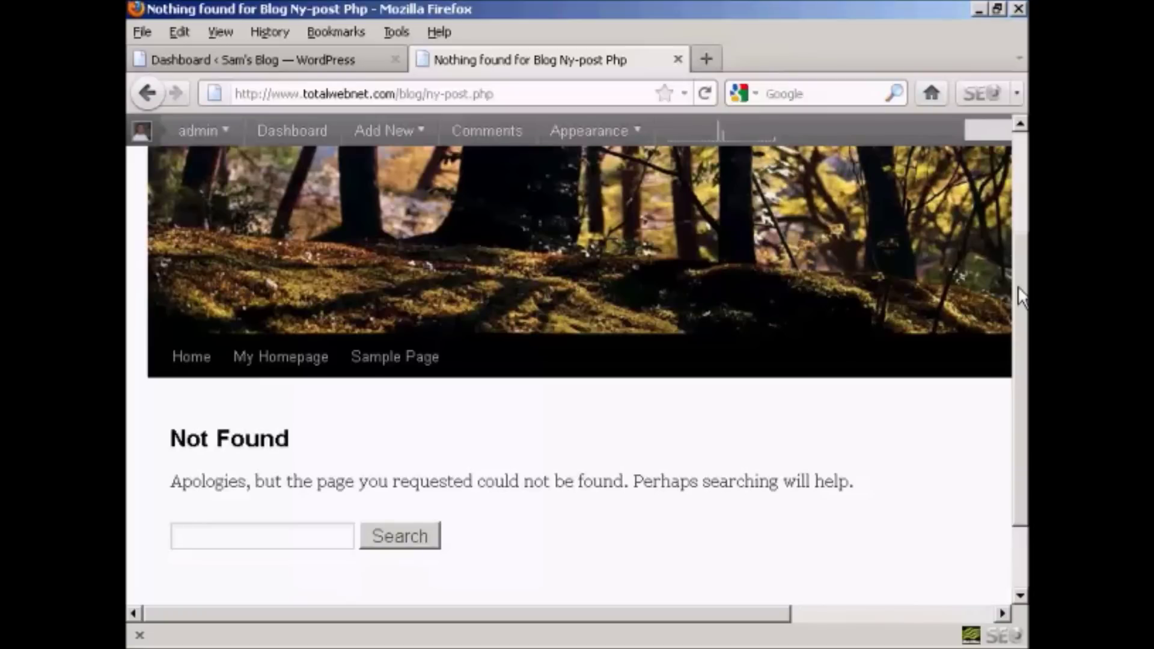
{"action": "left_click", "coordinate": [303, 51]}
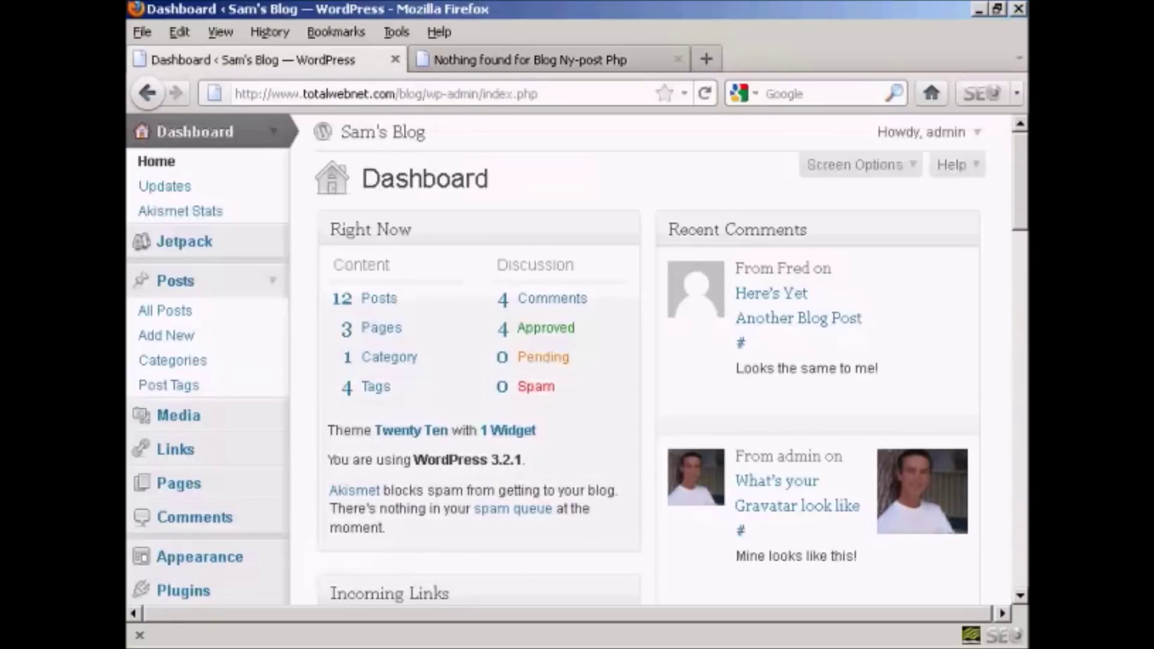
{"action": "left_click_drag", "start_coordinate": [1021, 174], "coordinate": [1020, 213]}
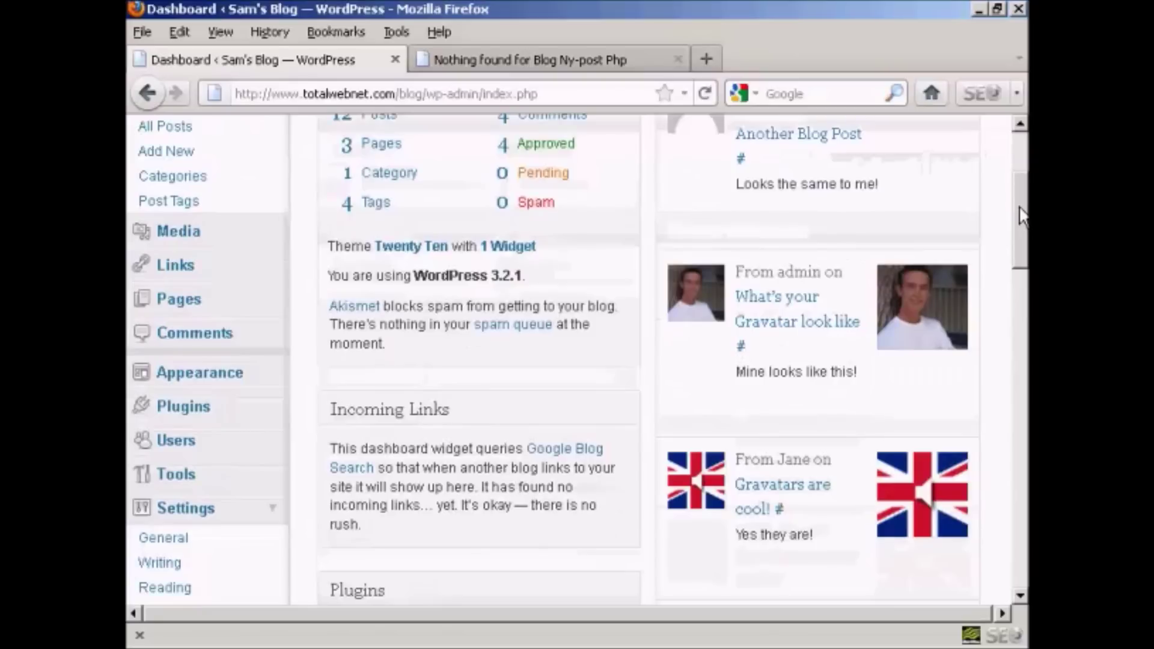
{"action": "scroll", "coordinate": [489, 263], "scroll_direction": "down", "scroll_amount": 3}
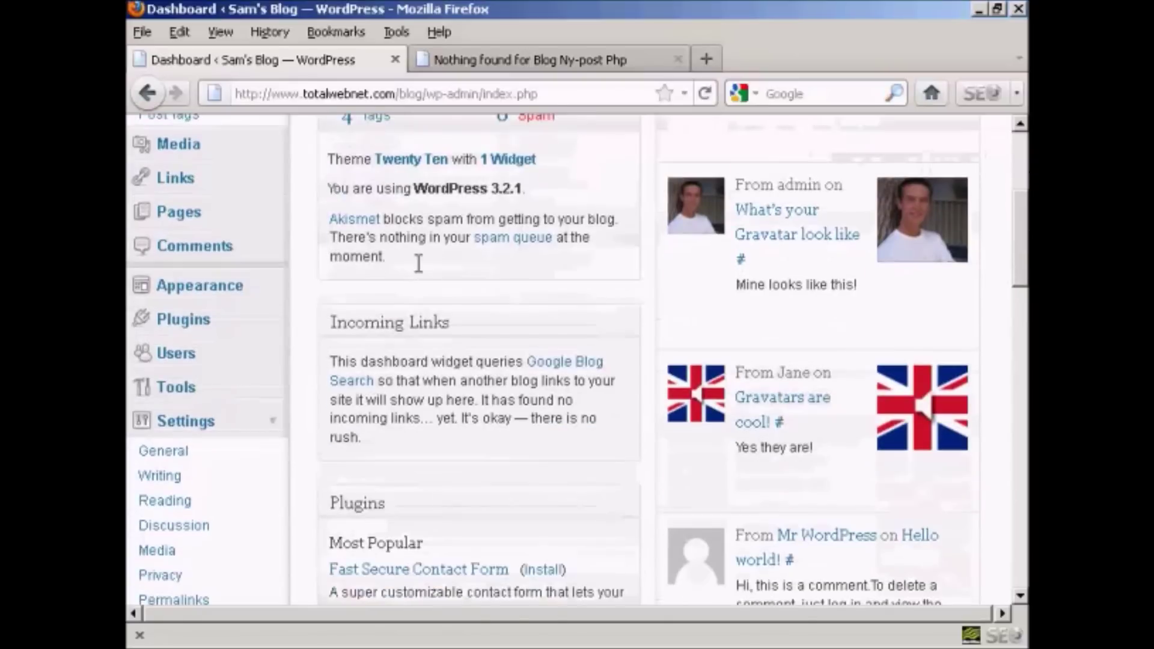
{"action": "left_click", "coordinate": [208, 293]}
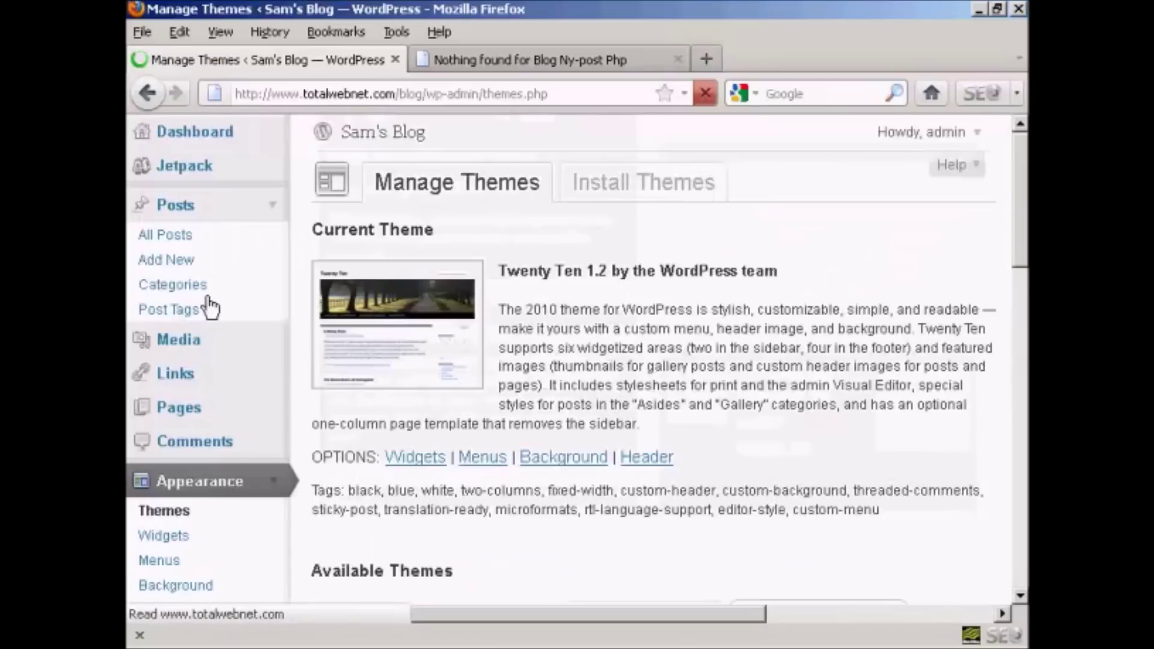
Step: Open the theme Editor on Twenty Ten's stylesheet and list the editable themes
{"action": "scroll", "coordinate": [244, 522], "scroll_direction": "down", "scroll_amount": 3}
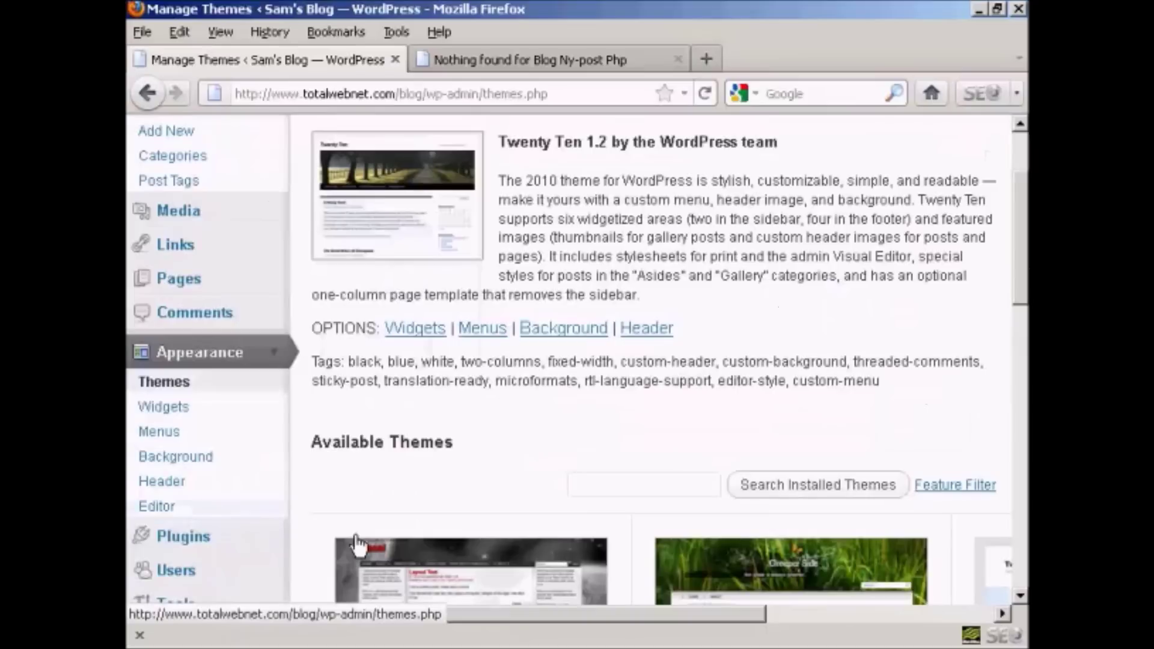
{"action": "left_click", "coordinate": [158, 507]}
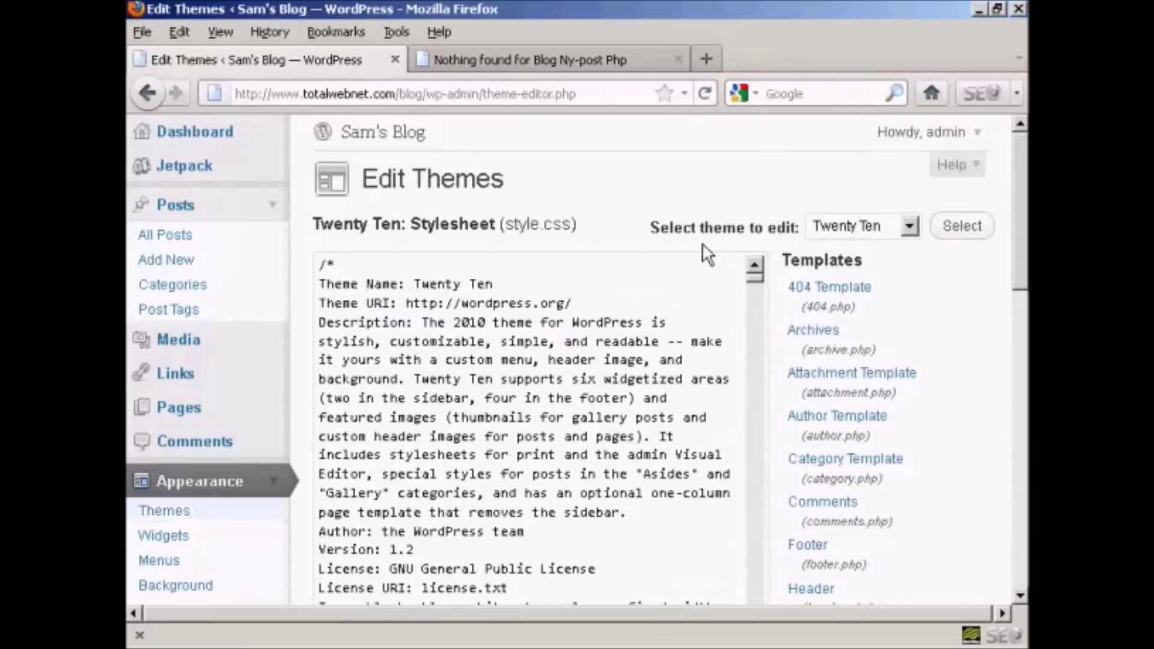
{"action": "left_click", "coordinate": [909, 227]}
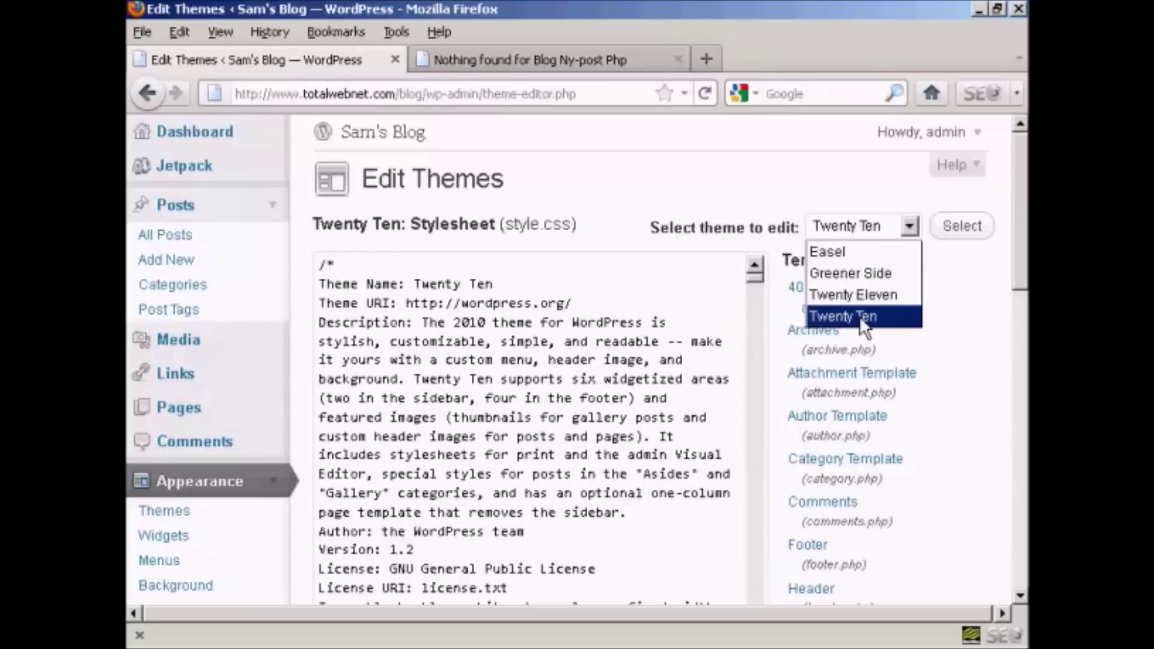
{"action": "left_click", "coordinate": [842, 198]}
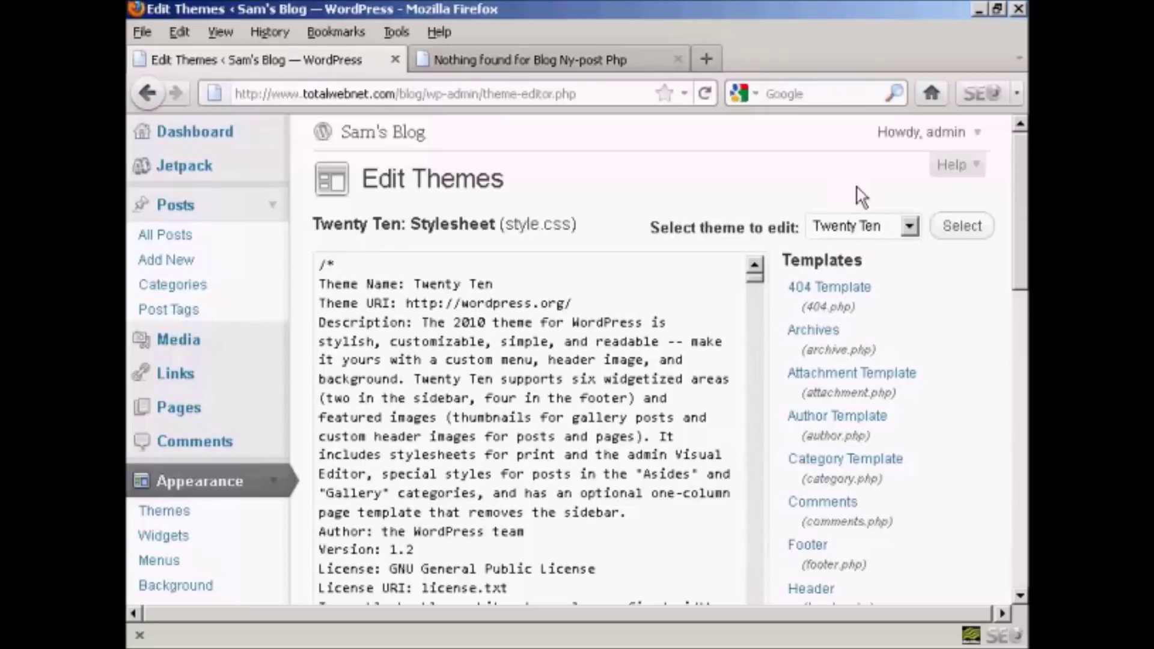
{"action": "scroll", "coordinate": [1022, 205], "scroll_direction": "down", "scroll_amount": 1}
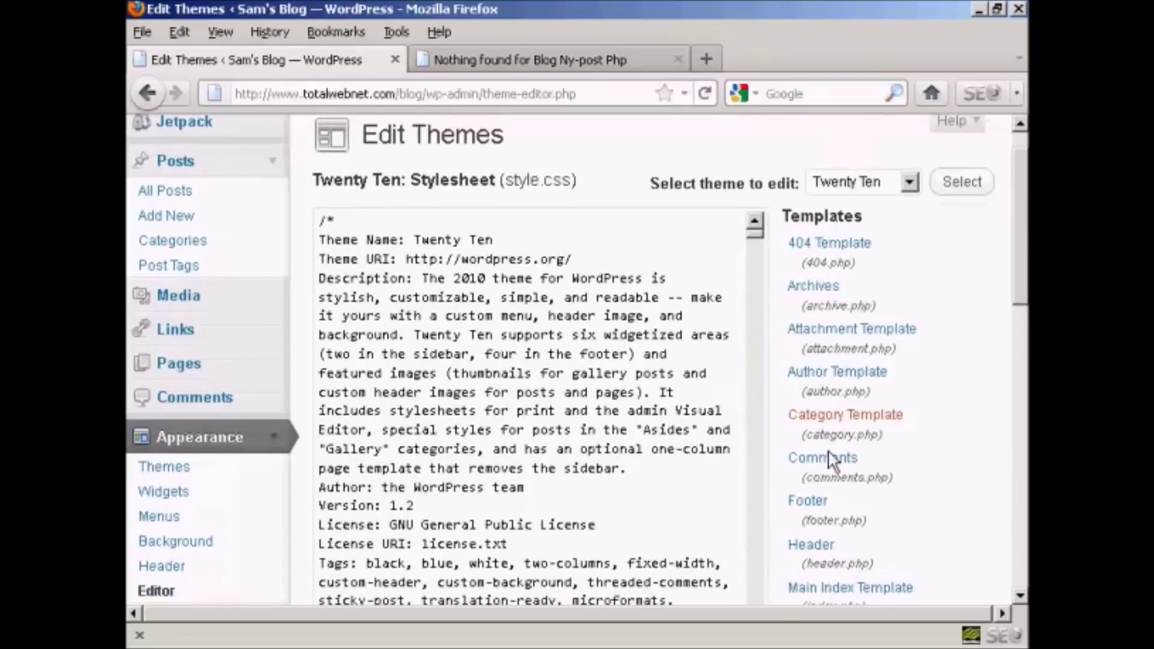
{"action": "mouse_move", "coordinate": [1019, 251]}
{"action": "left_mouse_down"}
{"action": "mouse_move", "coordinate": [1023, 326]}
{"action": "mouse_move", "coordinate": [1023, 196]}
{"action": "left_mouse_up"}
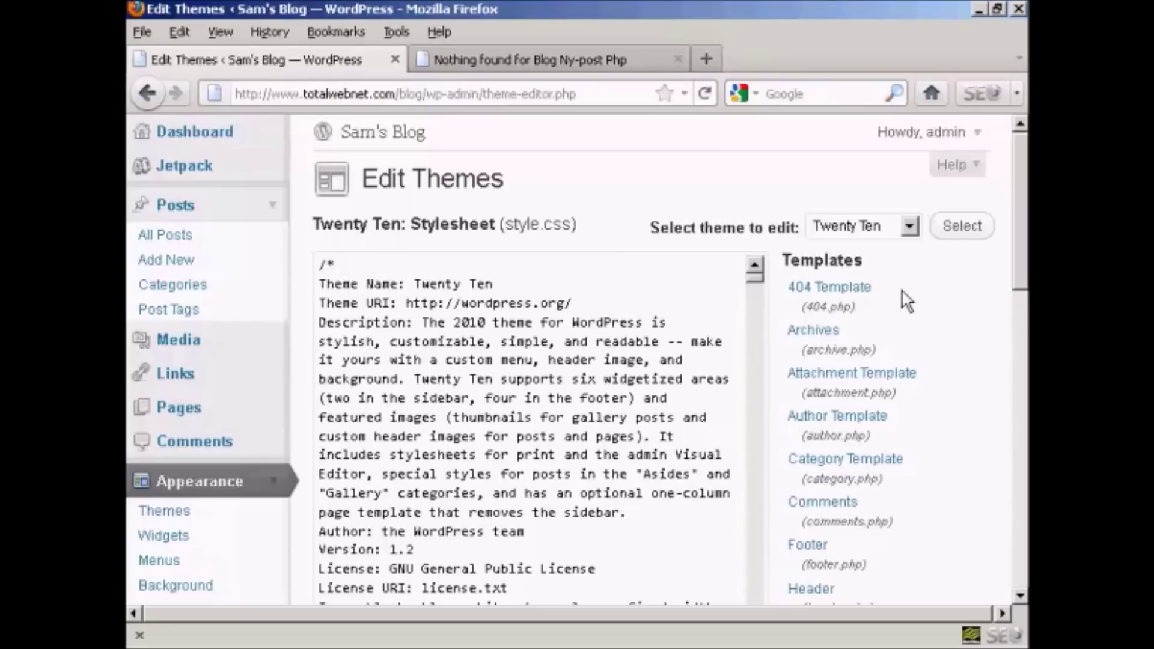
{"action": "left_click", "coordinate": [838, 292]}
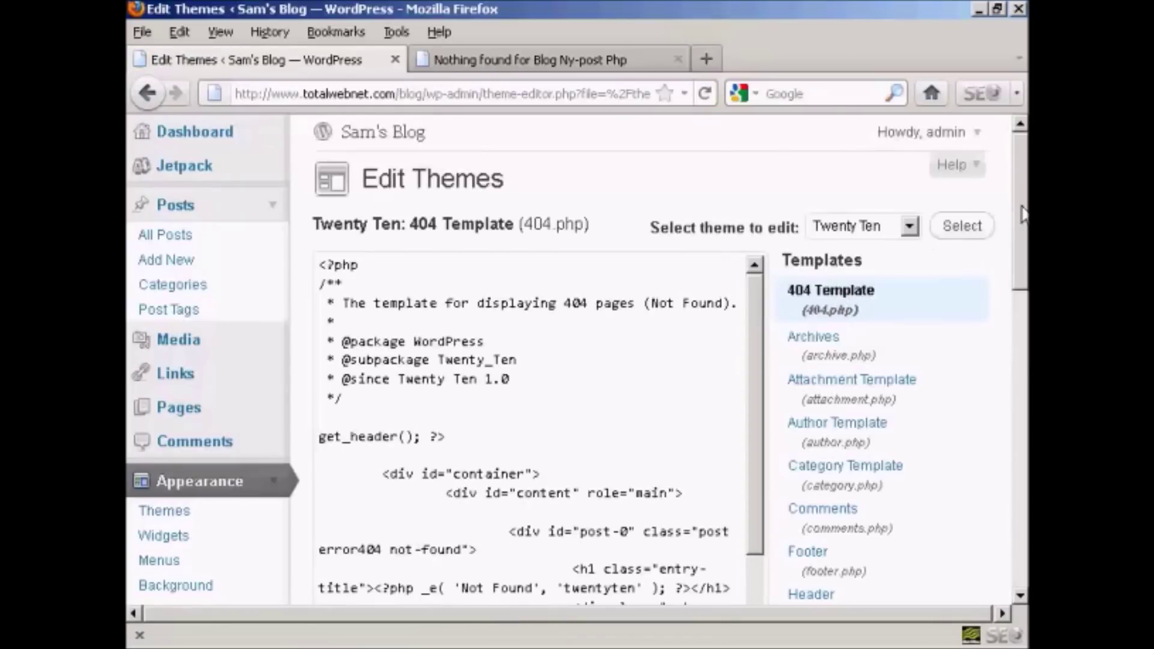
Step: Open Twenty Ten's 404 Template (404.php) and bring up the code box's context menu
{"action": "scroll", "coordinate": [1023, 231], "scroll_direction": "down", "scroll_amount": 2}
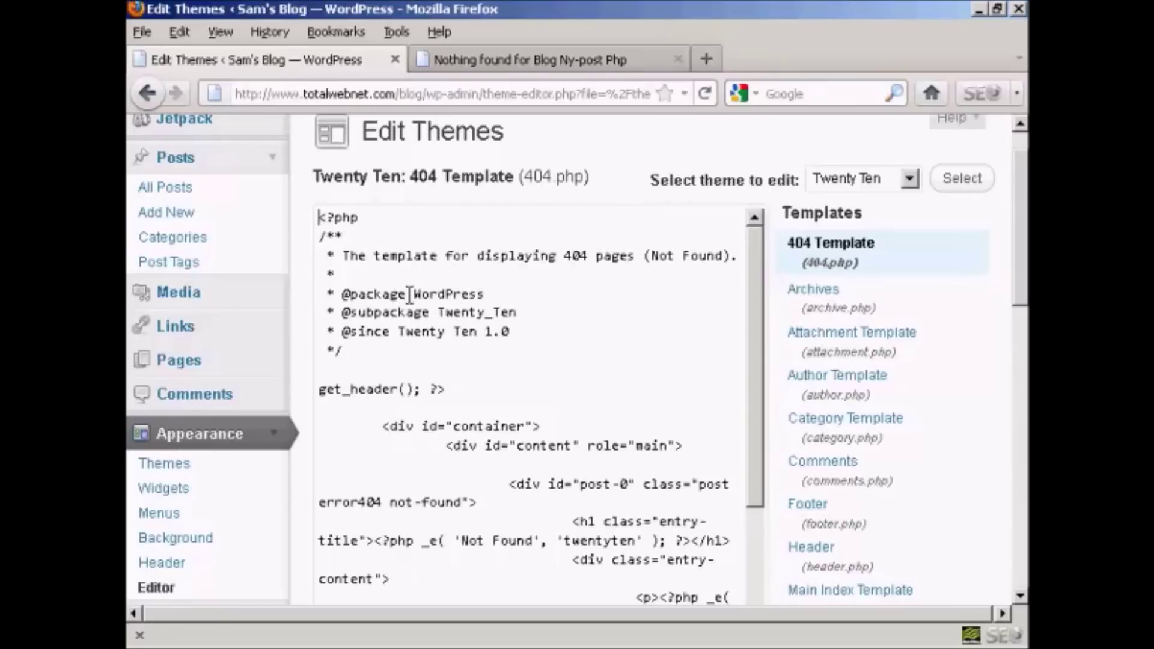
{"action": "right_click", "coordinate": [409, 294]}
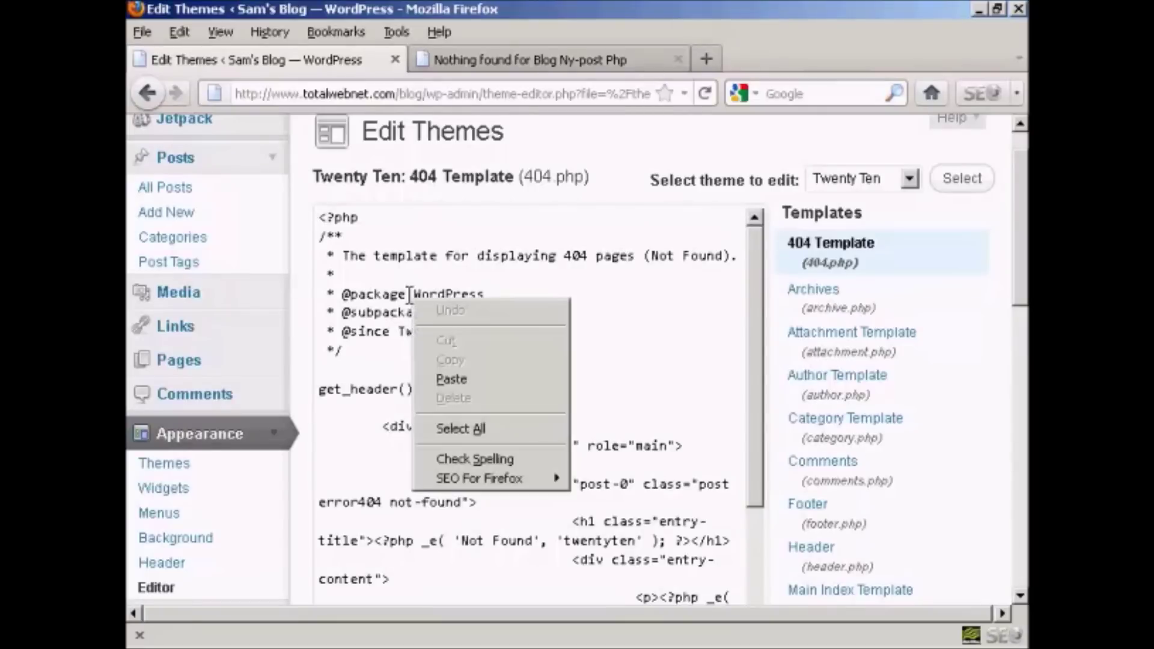
Step: Select all the 404.php code, copy it as a backup, then deselect it
{"action": "left_click", "coordinate": [478, 427]}
{"action": "right_click", "coordinate": [469, 337]}
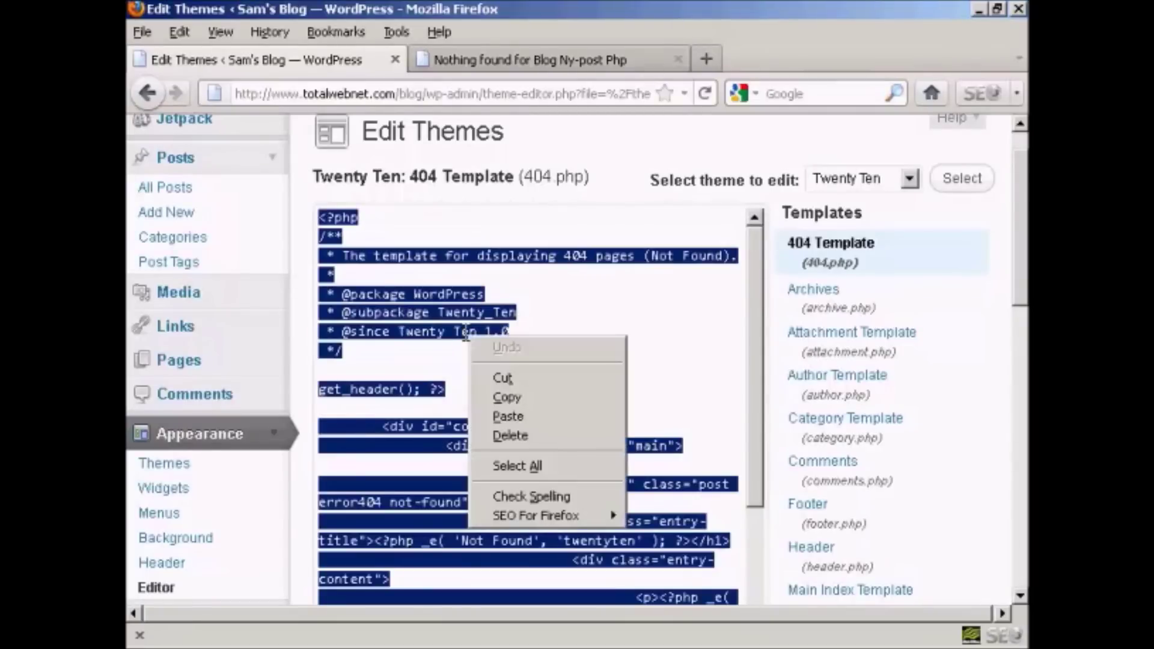
{"action": "left_click", "coordinate": [512, 397]}
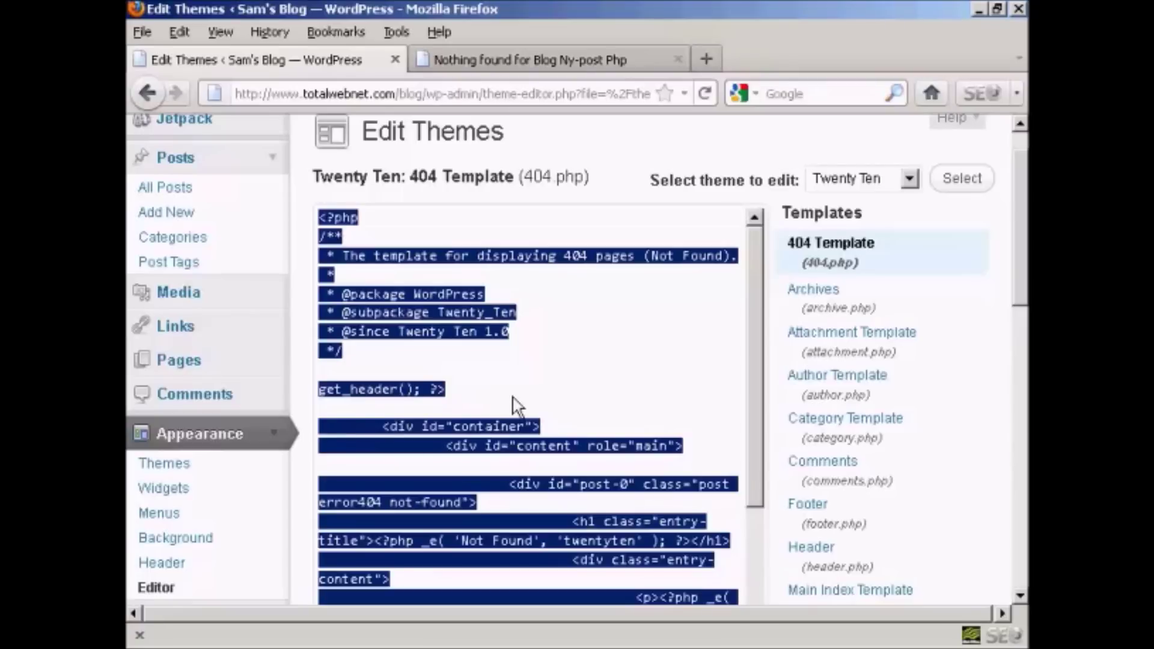
{"action": "left_click", "coordinate": [511, 391]}
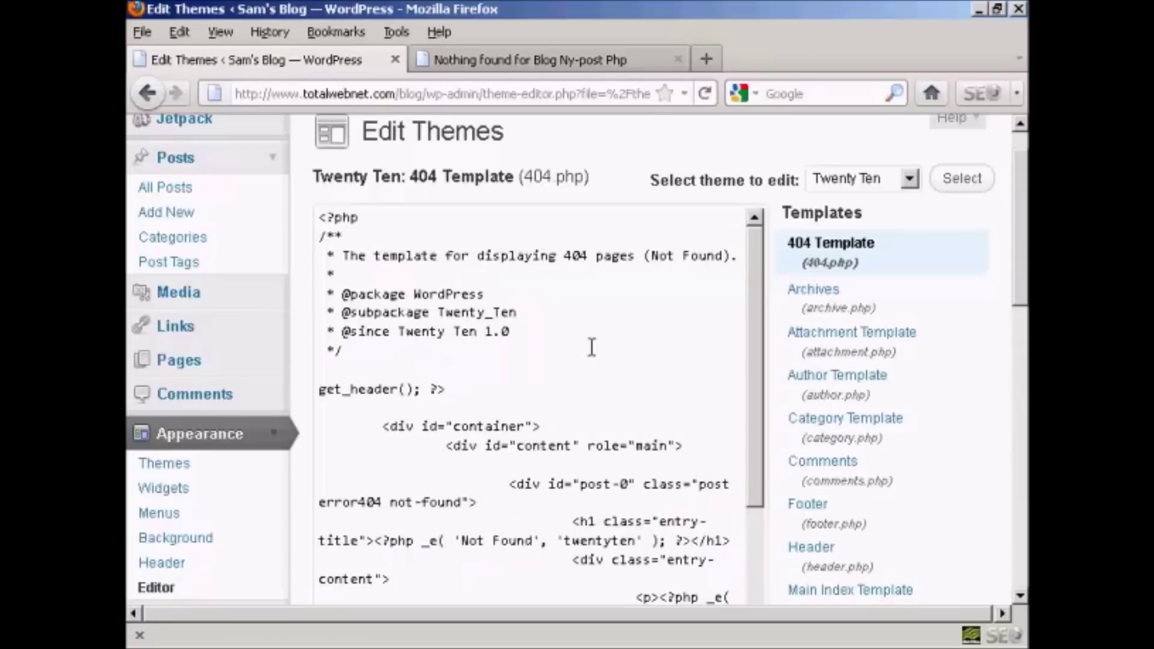
{"action": "scroll", "coordinate": [755, 325], "scroll_direction": "down", "scroll_amount": 2}
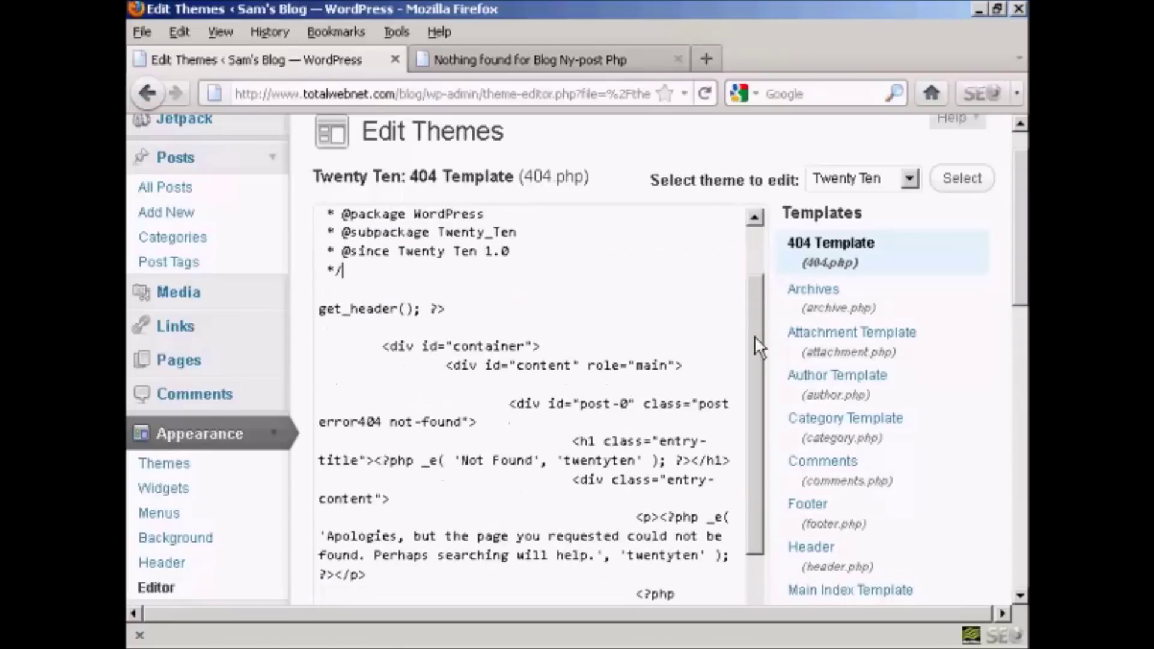
{"action": "left_click_drag", "start_coordinate": [754, 343], "coordinate": [755, 381]}
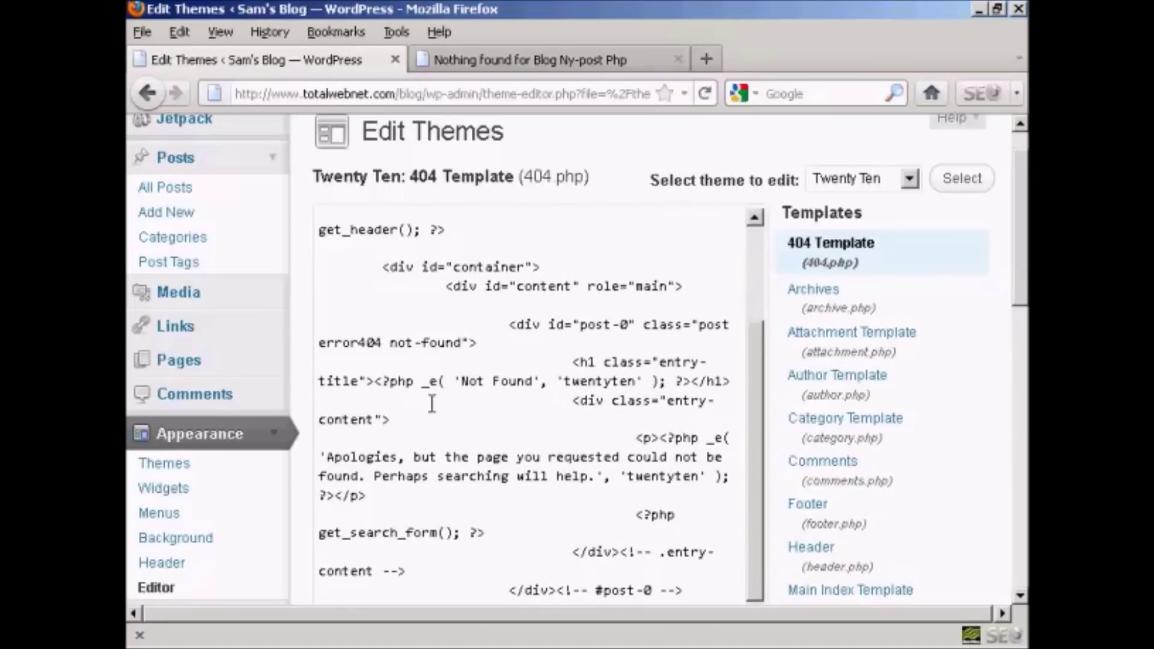
{"action": "left_click", "coordinate": [584, 54]}
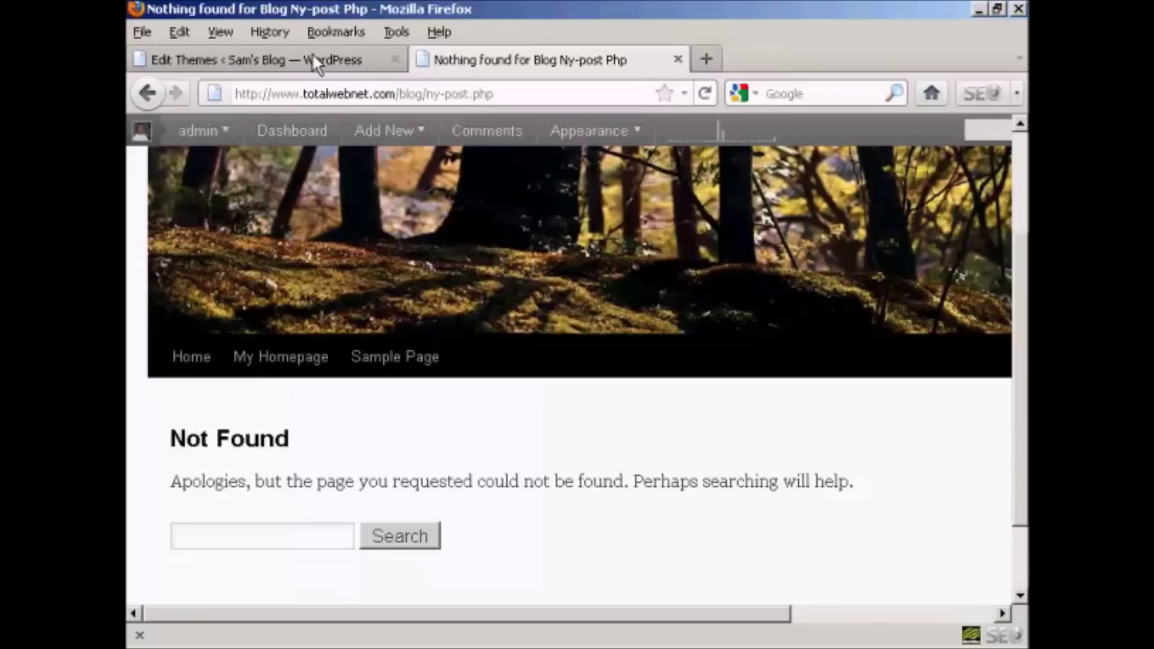
{"action": "left_click", "coordinate": [340, 59]}
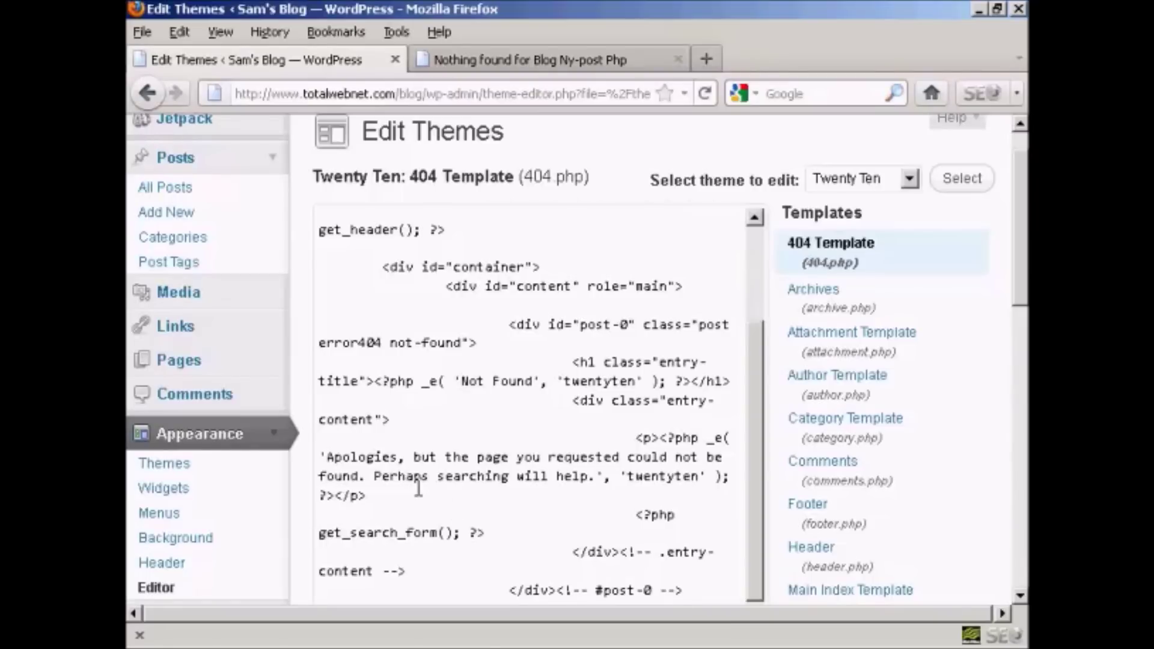
{"action": "left_click", "coordinate": [320, 454]}
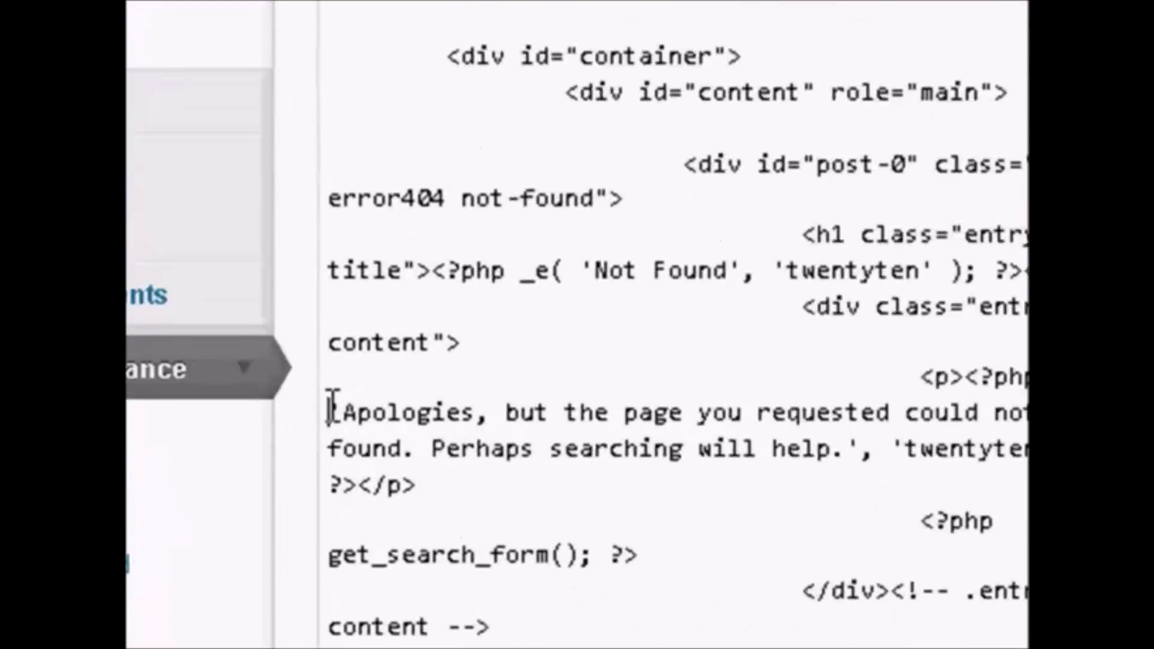
{"action": "left_click_drag", "start_coordinate": [320, 454], "coordinate": [325, 455]}
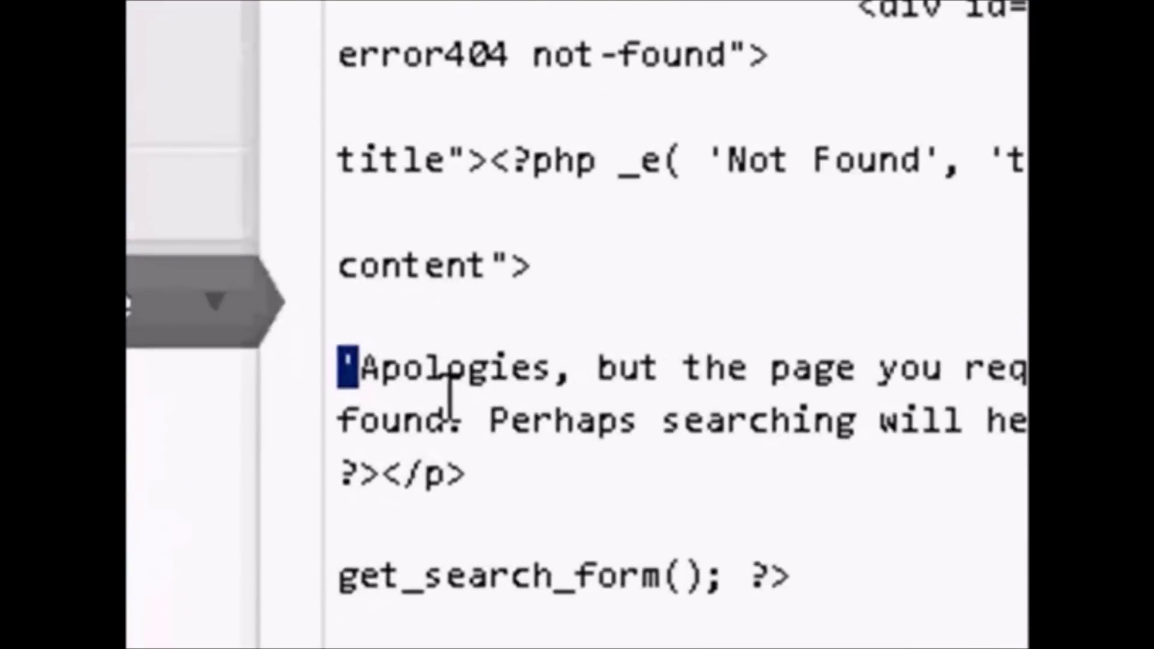
{"action": "left_click", "coordinate": [515, 361]}
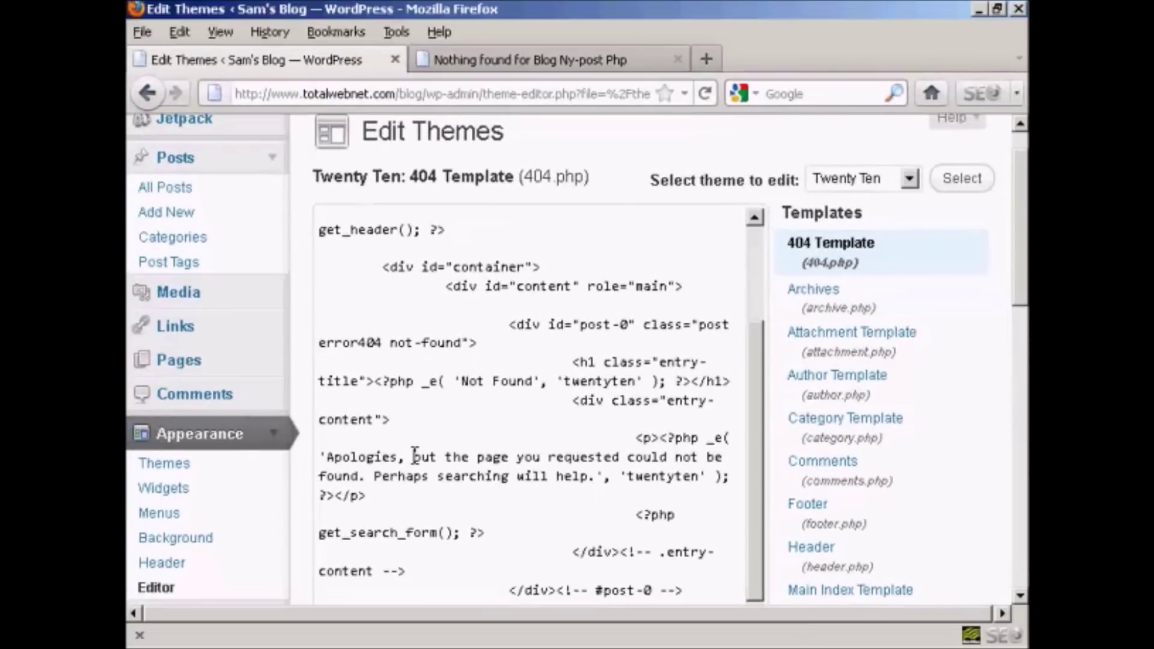
{"action": "left_click_drag", "start_coordinate": [414, 455], "coordinate": [726, 457]}
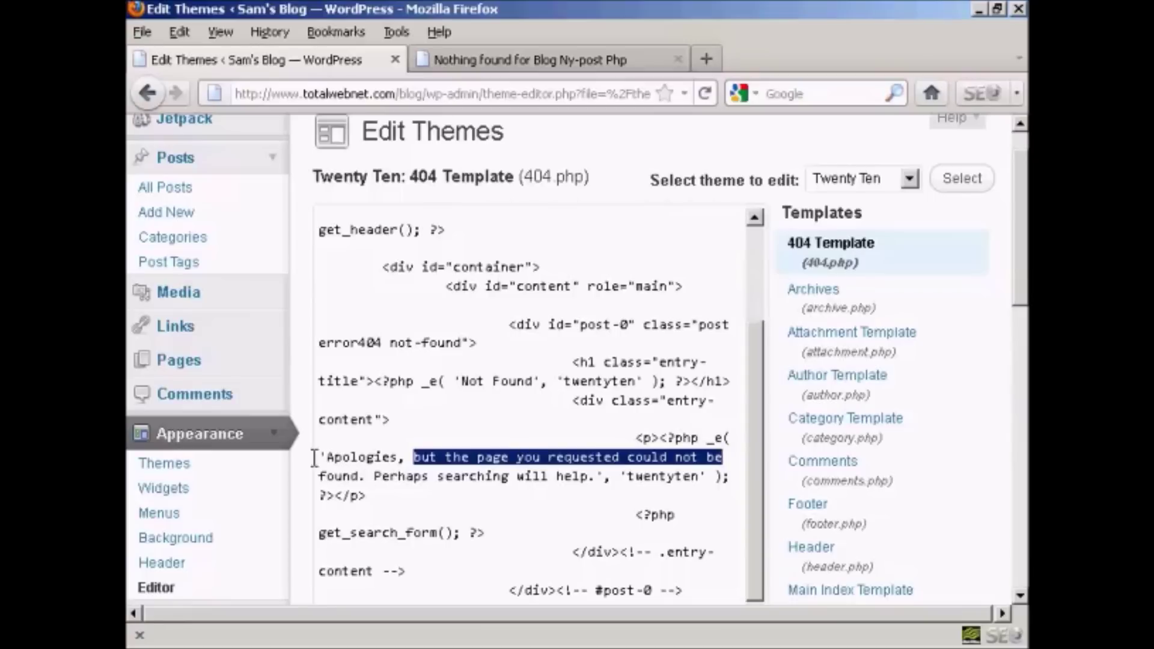
Step: Replace 'Apologies, but the page you requested could not be found.' with 'Sorry, we could not find that page.'
{"action": "mouse_move", "coordinate": [324, 457]}
{"action": "left_mouse_down"}
{"action": "mouse_move", "coordinate": [372, 458]}
{"action": "mouse_move", "coordinate": [368, 474]}
{"action": "left_mouse_up"}
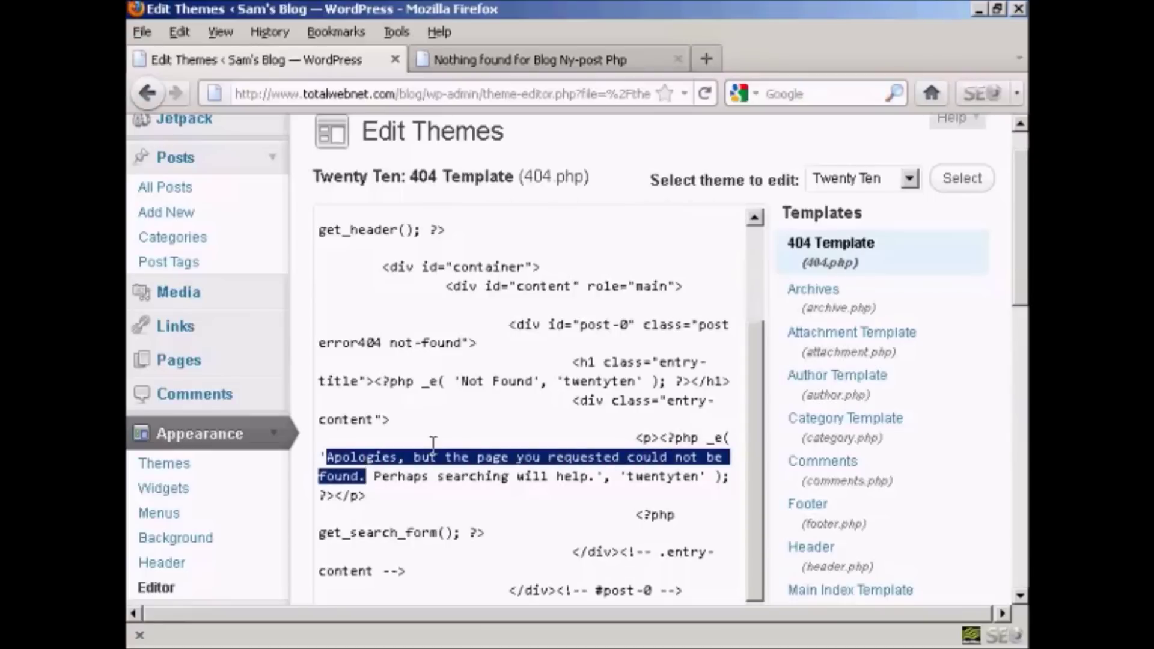
{"action": "key", "text": "Delete"}
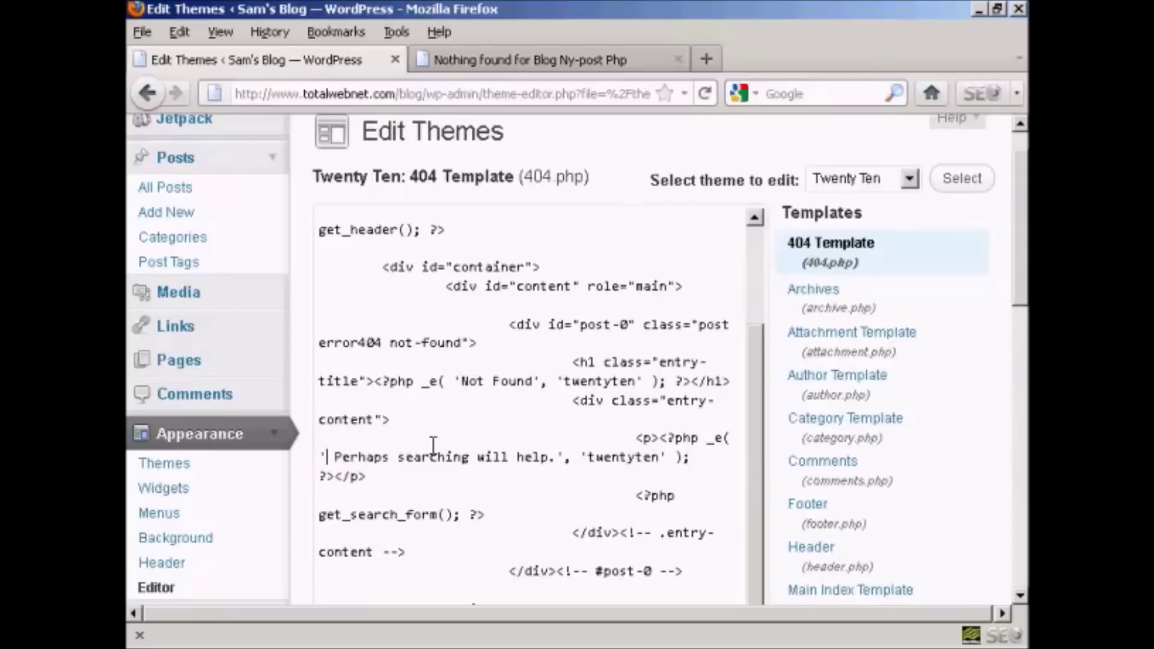
{"action": "type", "text": "Sorry"}
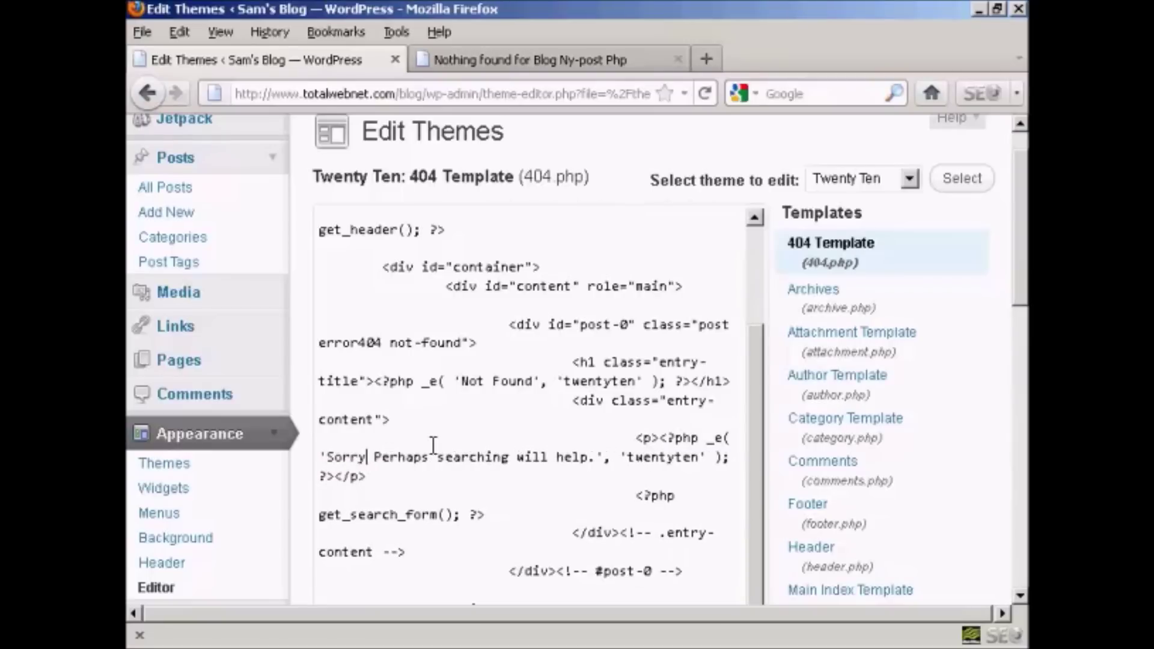
{"action": "type", "text": ", we "}
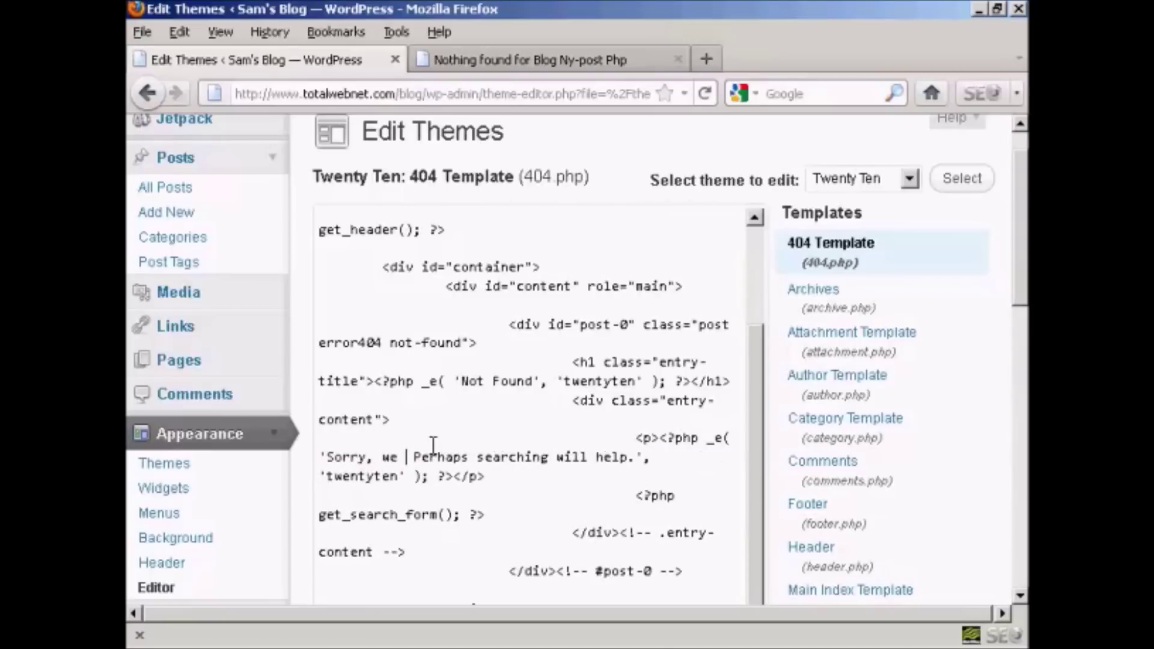
{"action": "type", "text": "could not "}
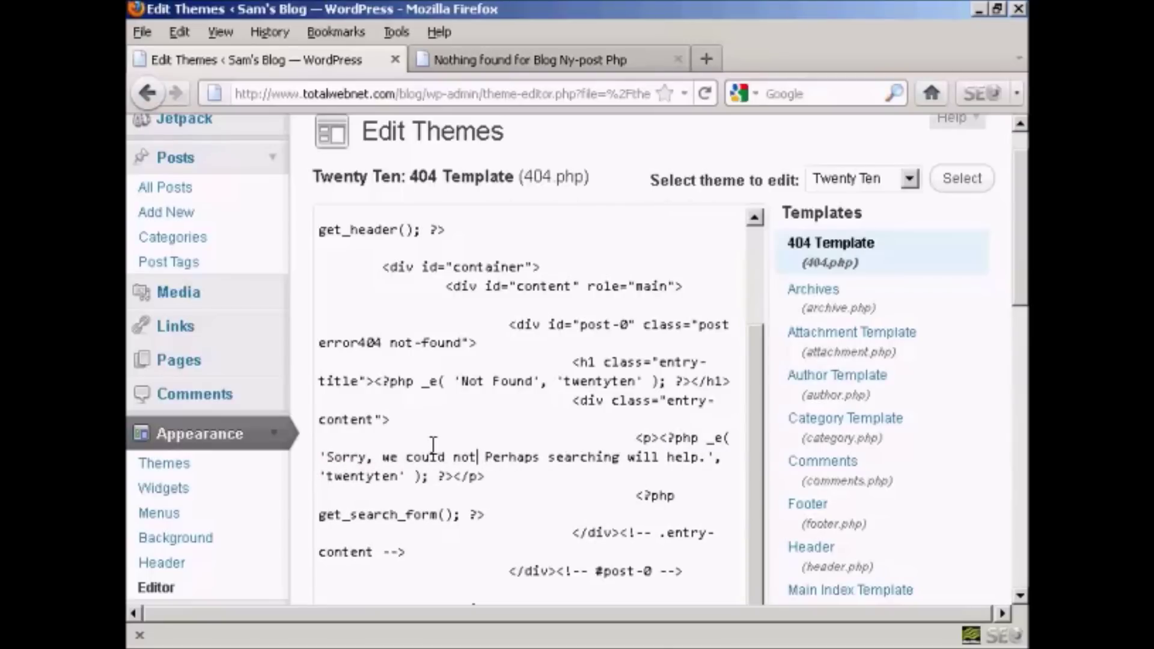
{"action": "type", "text": "find t"}
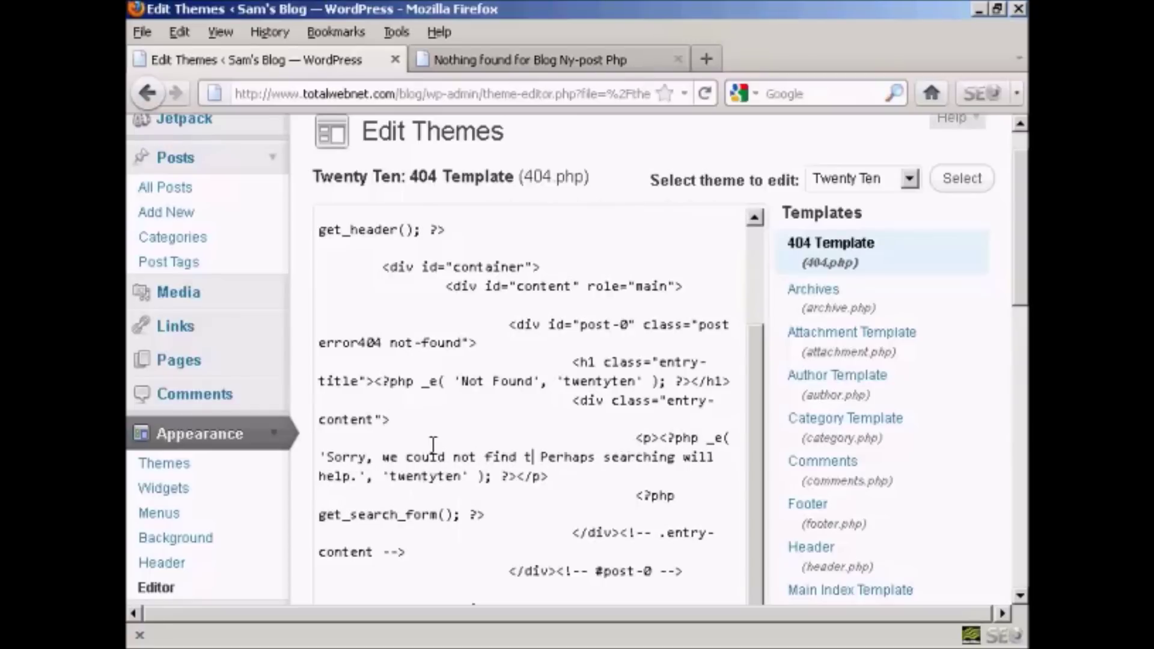
{"action": "type", "text": "hat p"}
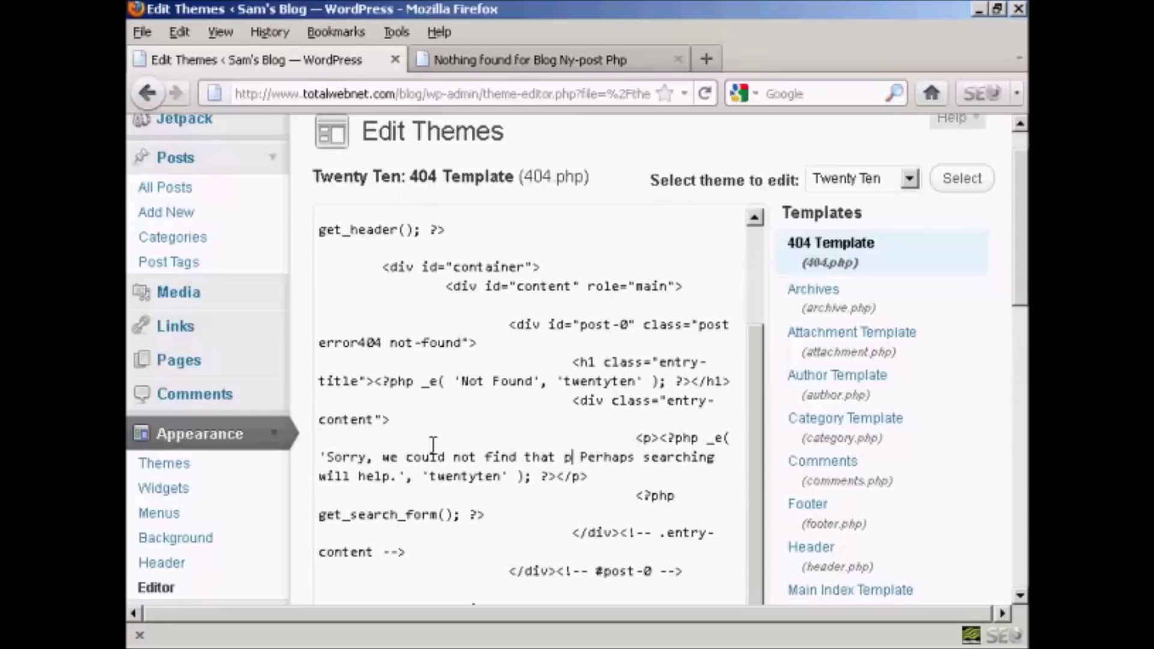
{"action": "type", "text": "age"}
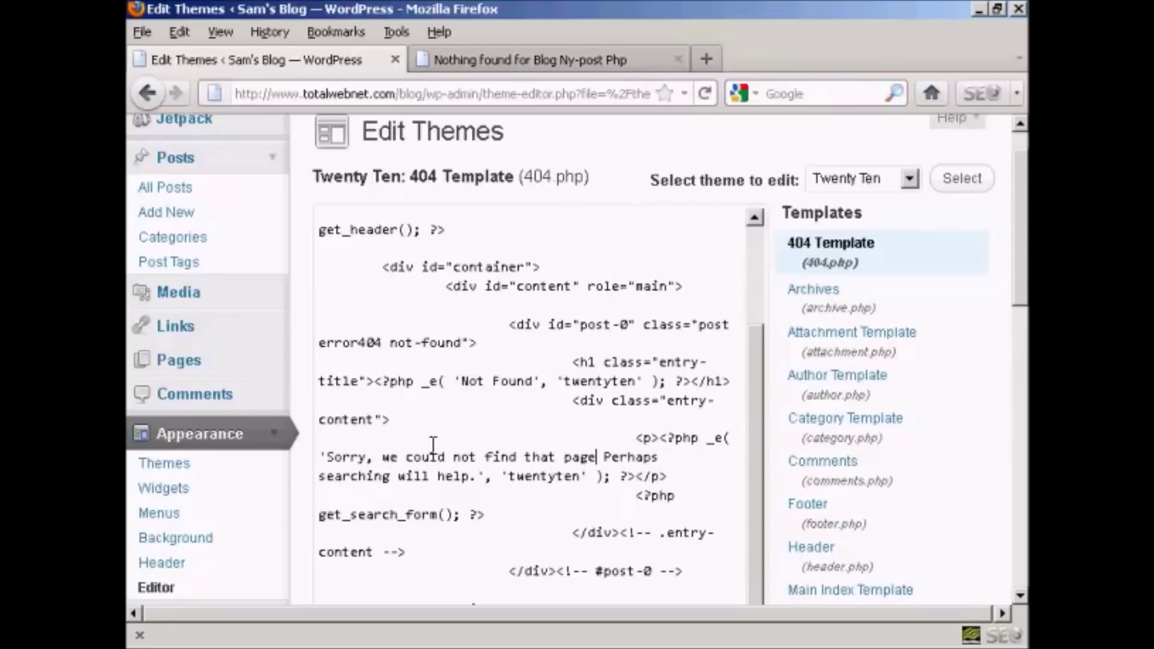
{"action": "type", "text": "."}
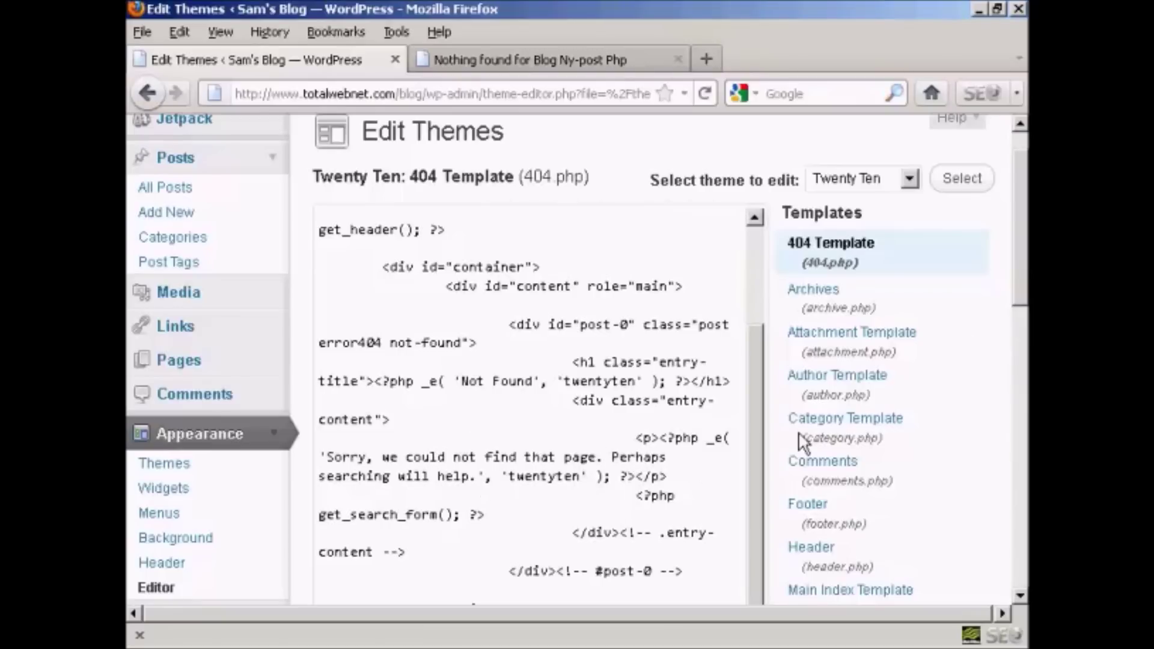
{"action": "left_click_drag", "start_coordinate": [1026, 253], "coordinate": [1026, 384]}
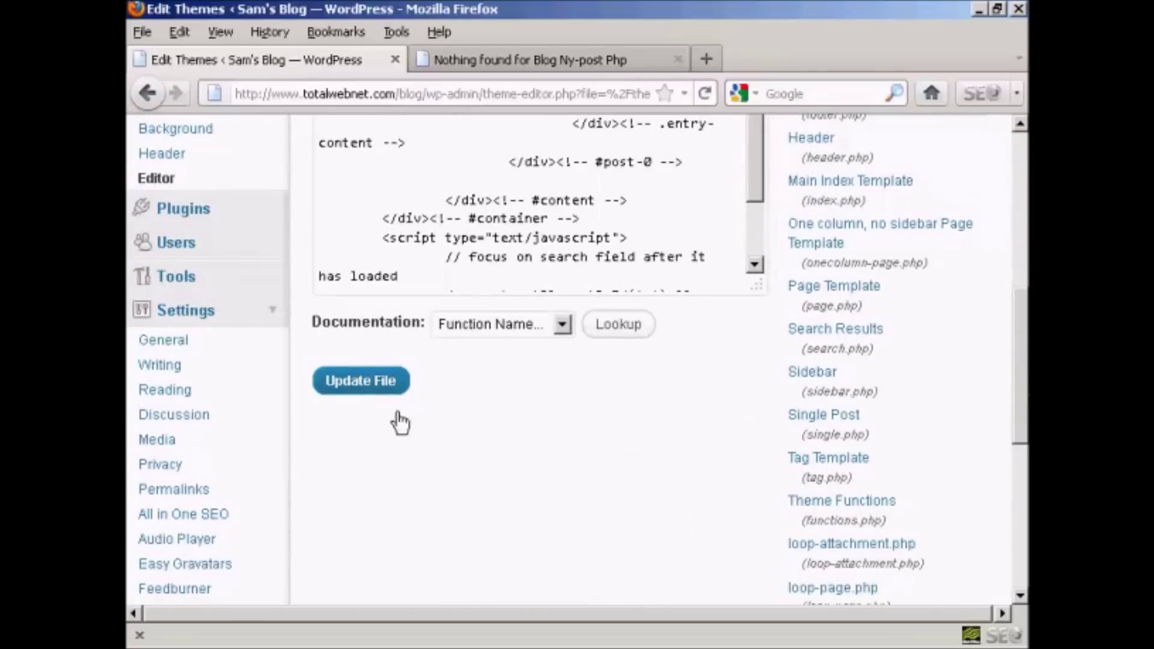
Step: Save the edited 404 template with Update File and go back to the live 404 page
{"action": "left_click", "coordinate": [359, 391]}
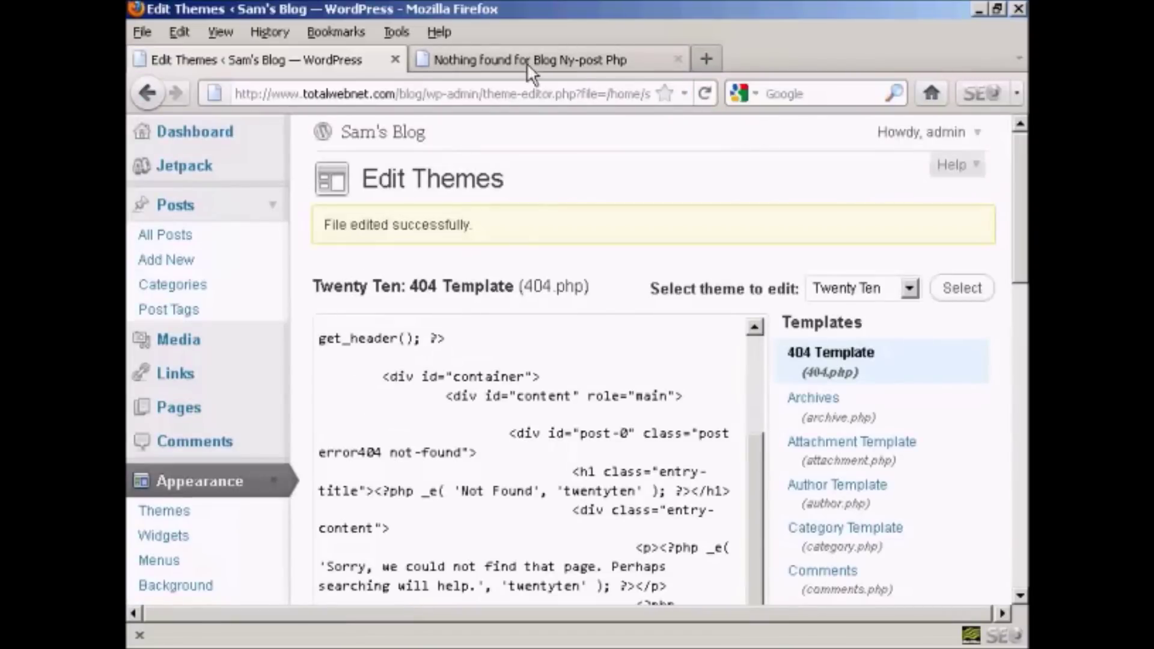
{"action": "left_click", "coordinate": [611, 52]}
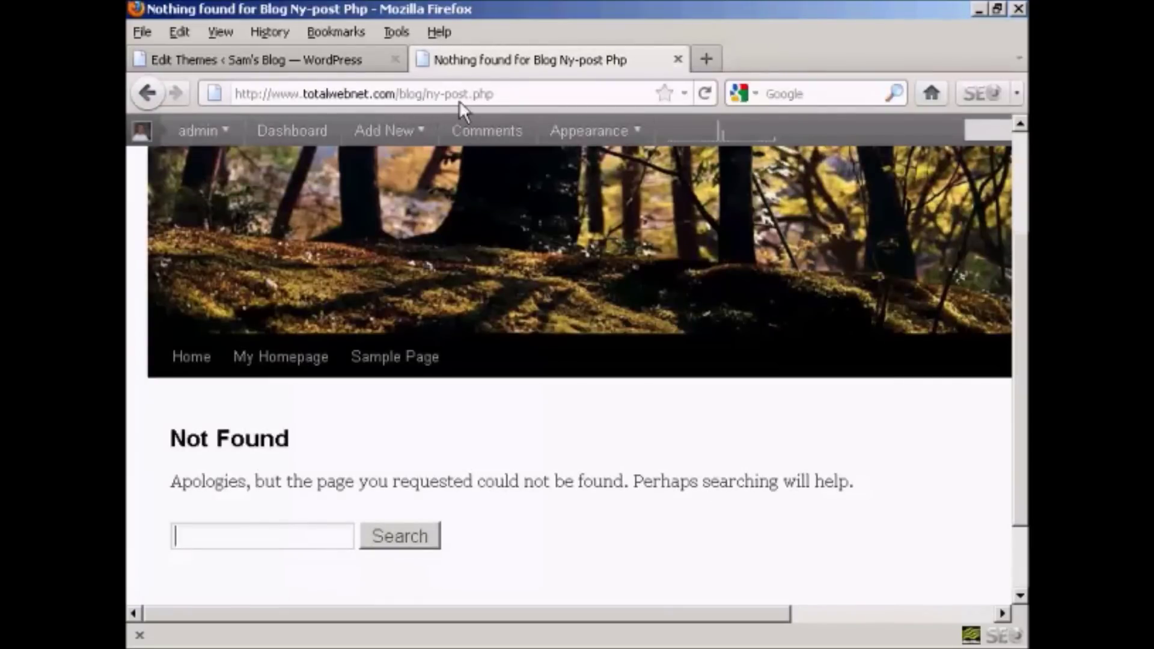
Step: Reload the 'Nothing found for Blog Ny-post Php' page to display the new message
{"action": "left_click", "coordinate": [704, 91]}
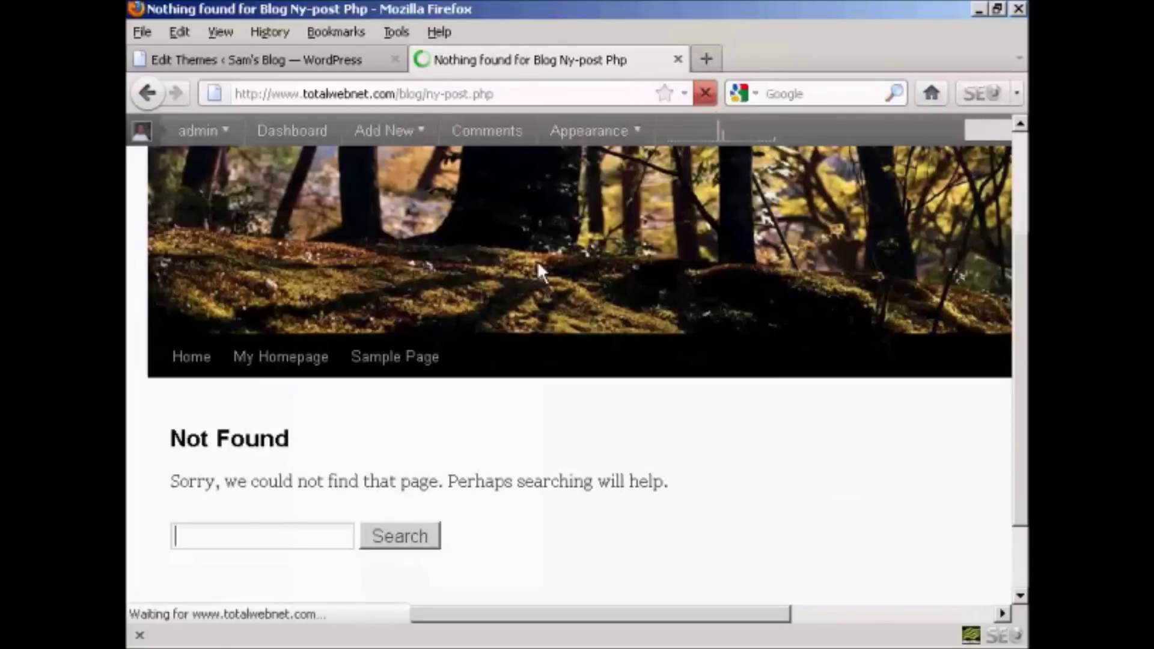